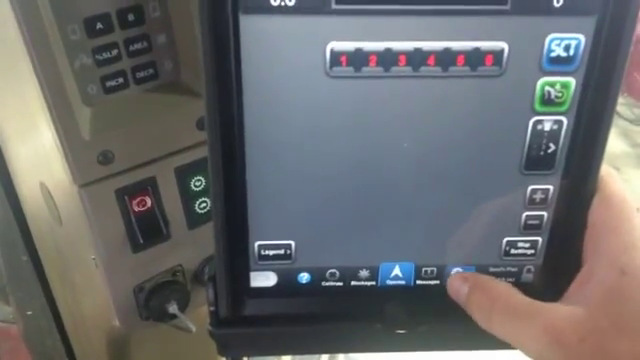
Go to Settings and open the blockage Manual Configuration port grid.
click(459, 272)
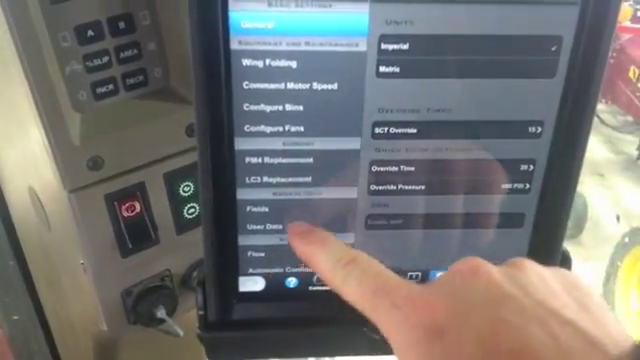
drag(300, 264, 307, 150)
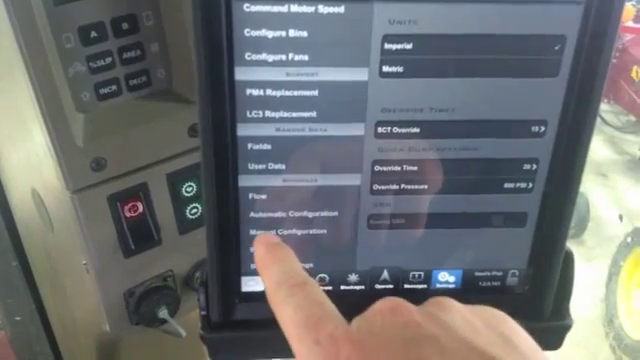
click(290, 233)
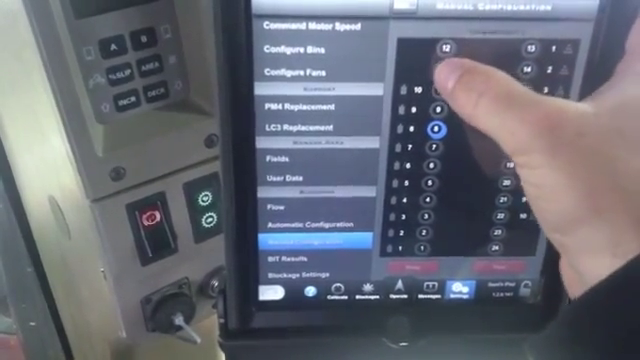
Pair port 11 with the selected port 8 and swap their row assignments.
click(443, 68)
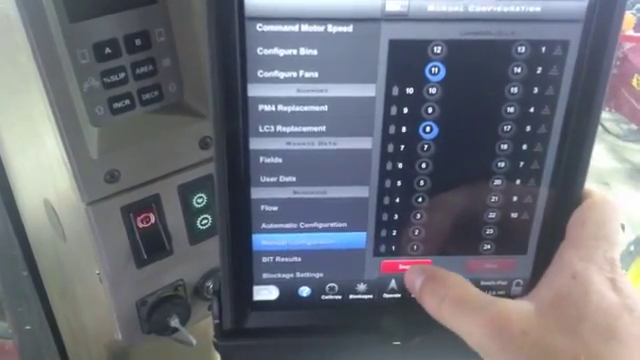
click(405, 267)
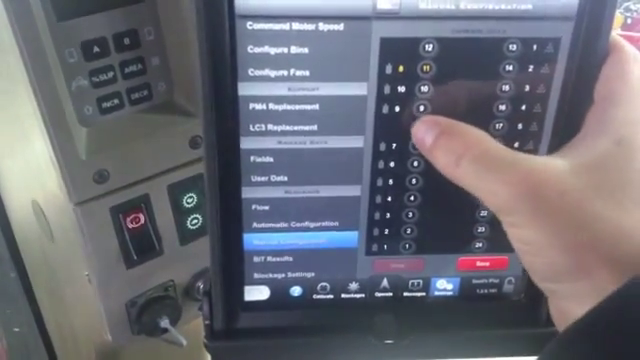
Select ports 8 and 11 again and swap them back to their original rows.
click(418, 127)
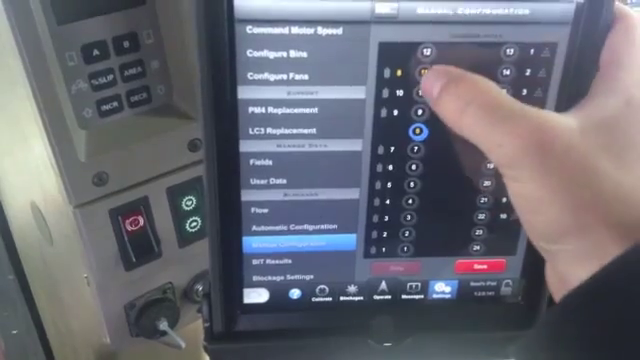
click(424, 74)
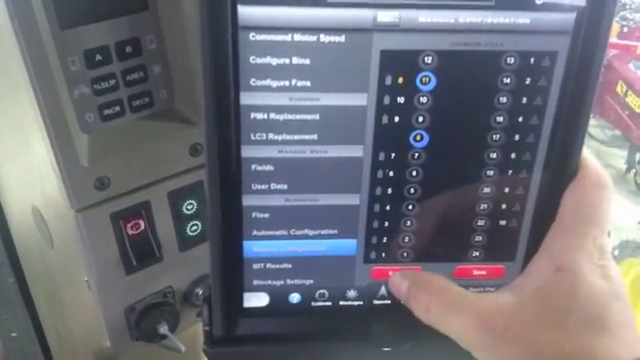
click(398, 273)
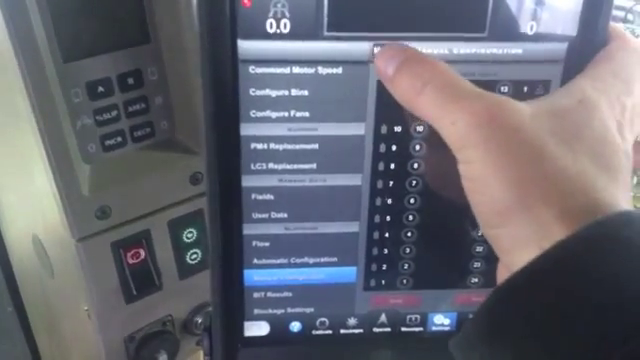
Back out to the blockage module list, then switch to the Operate tab.
click(385, 50)
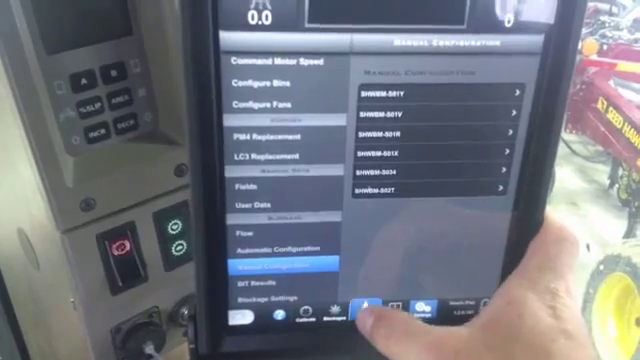
click(366, 305)
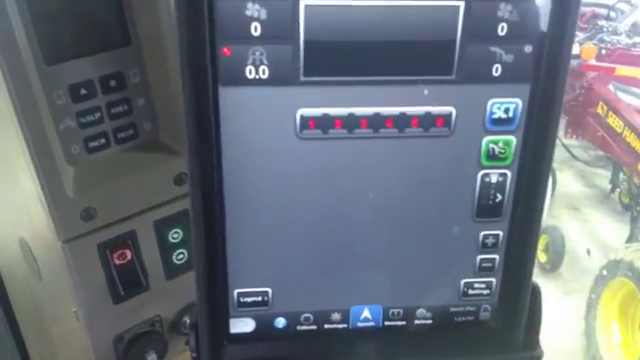